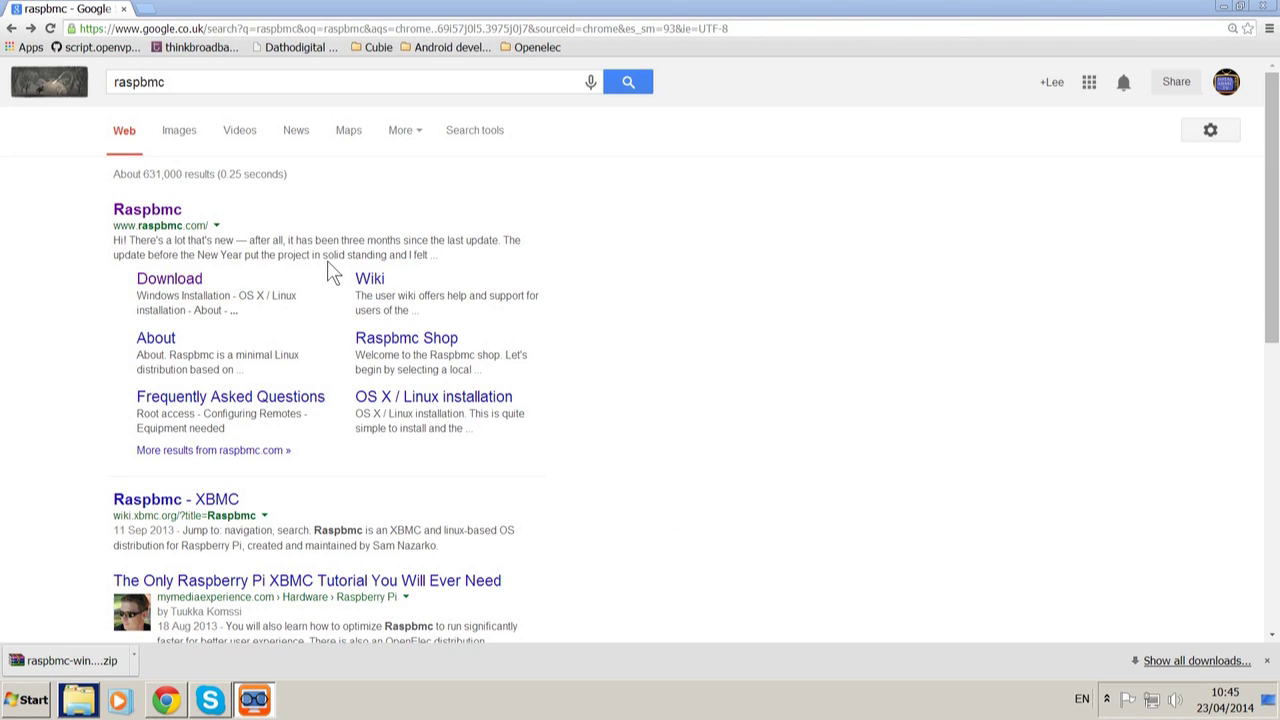
Download the Windows installer archive from the Raspbmc website's Windows Installation page
{"action": "left_click", "coordinate": [165, 215]}
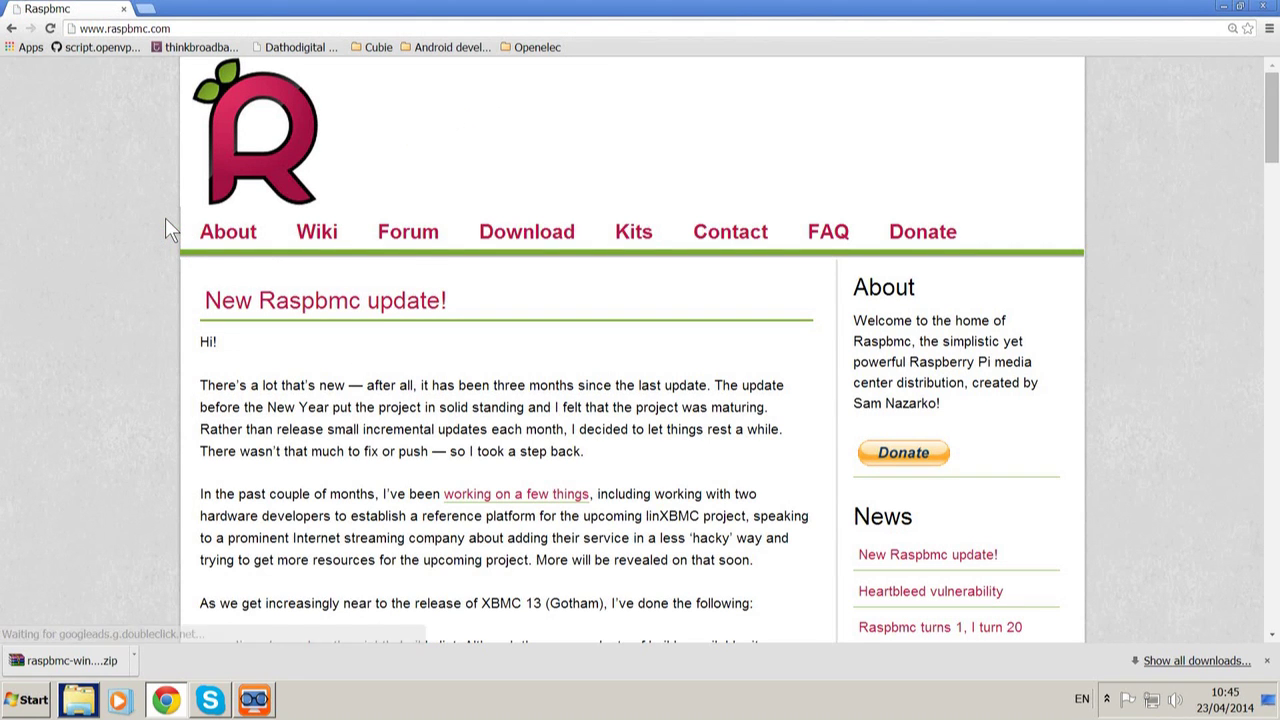
{"action": "left_click", "coordinate": [533, 244]}
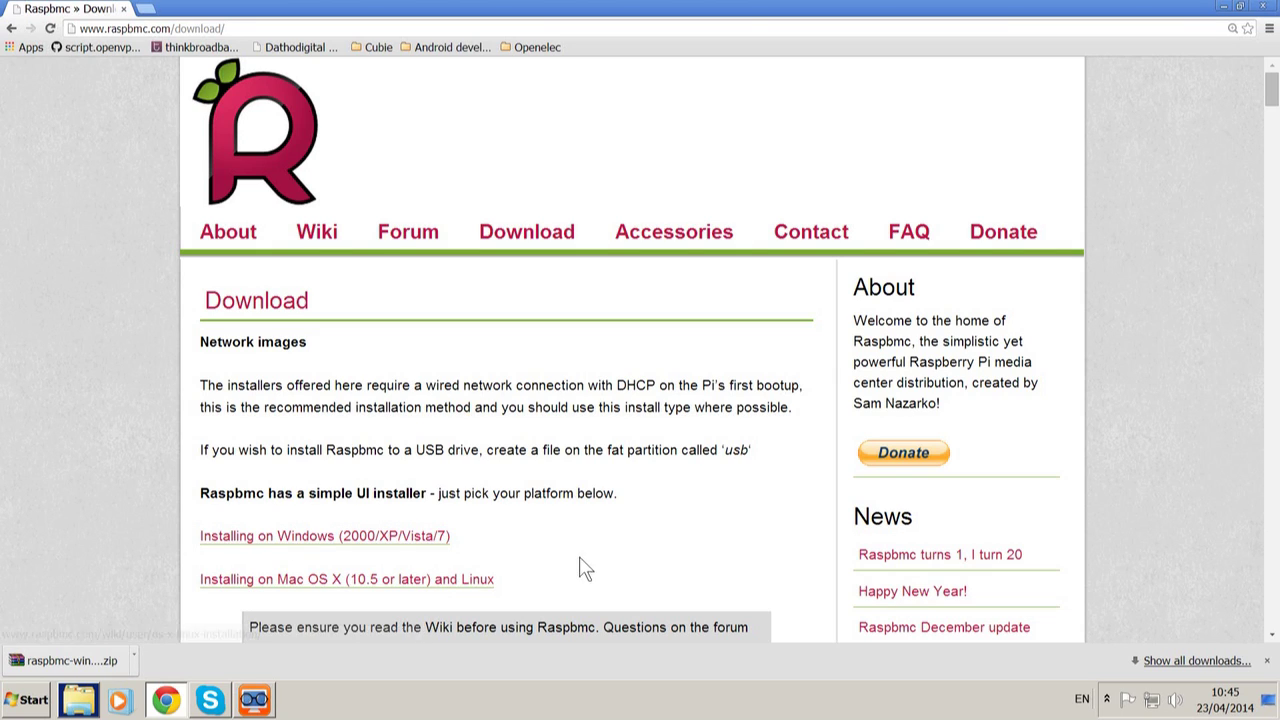
{"action": "left_click", "coordinate": [267, 542]}
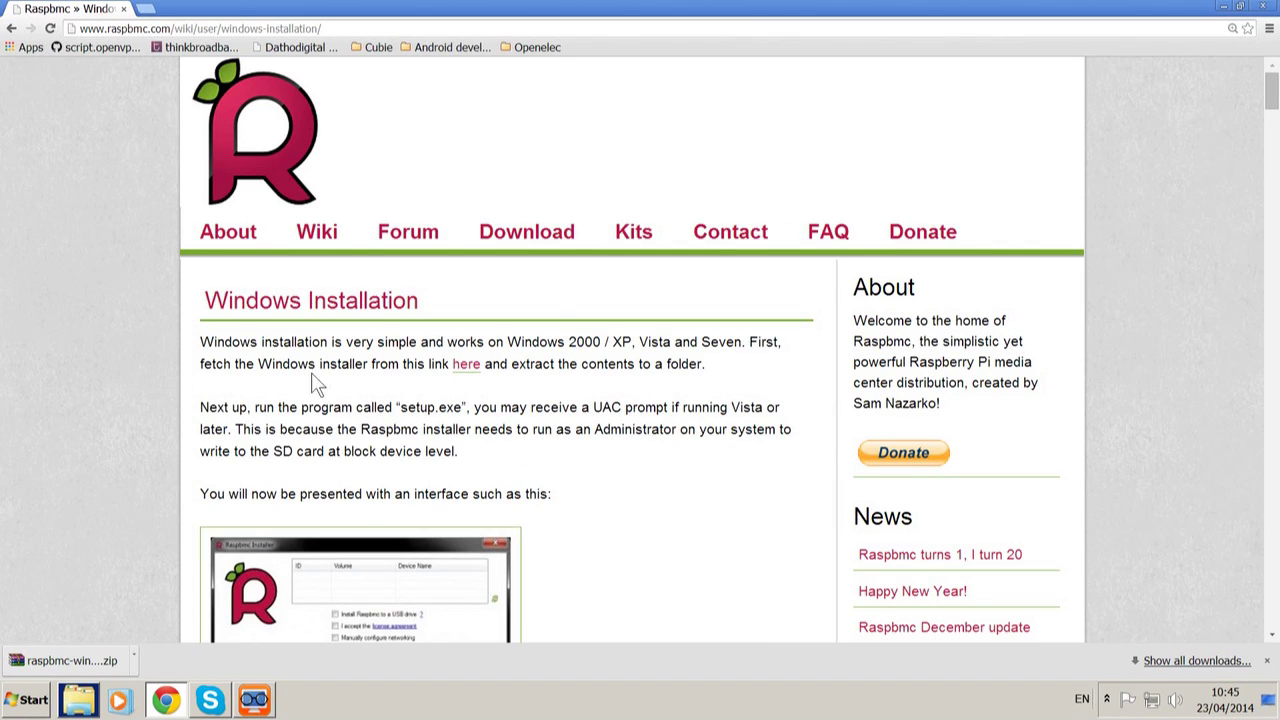
{"action": "left_click", "coordinate": [477, 375]}
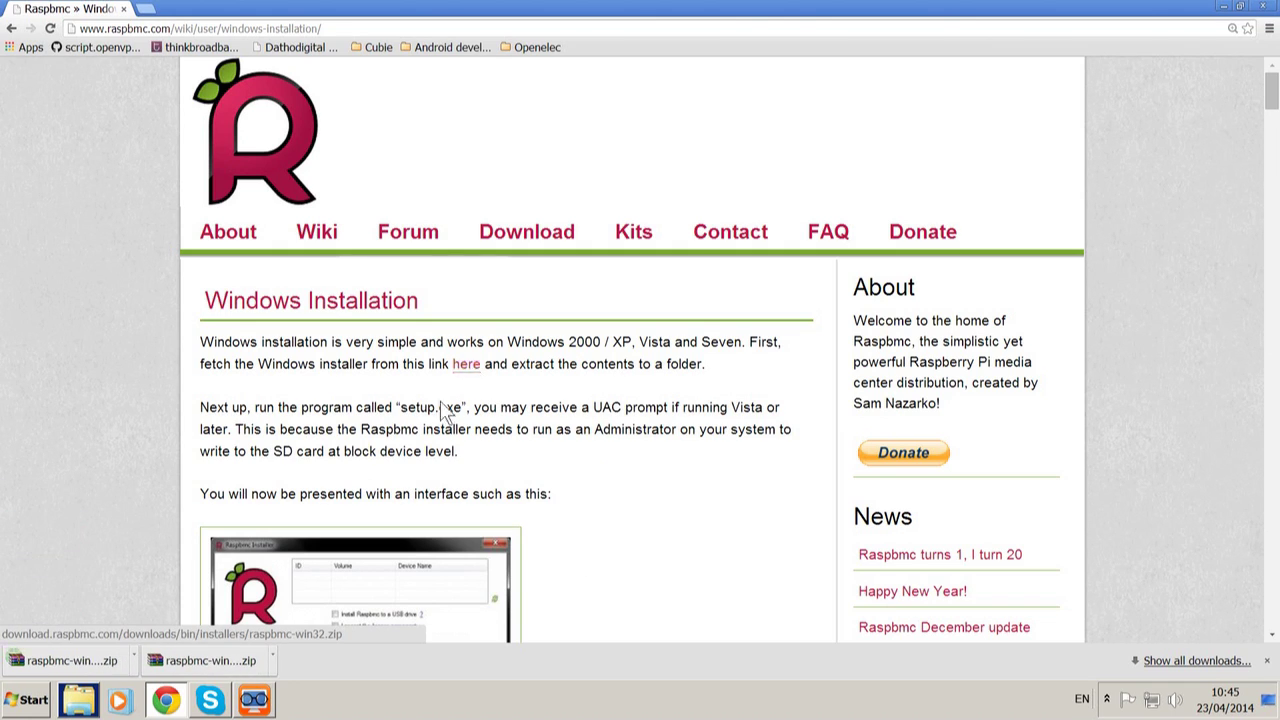
Extract the newly downloaded raspbmc-win32 (1).zip to the Desktop, and close the archive and browser windows
{"action": "left_click", "coordinate": [205, 678]}
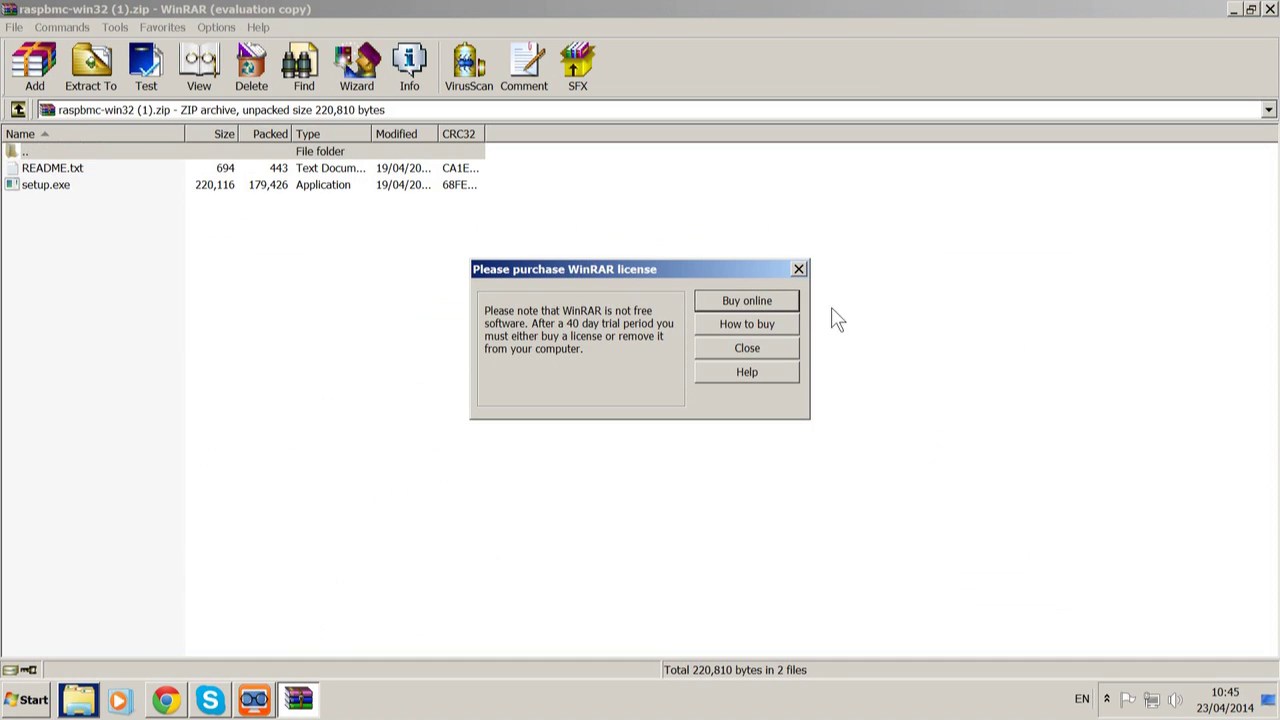
{"action": "left_click", "coordinate": [723, 358]}
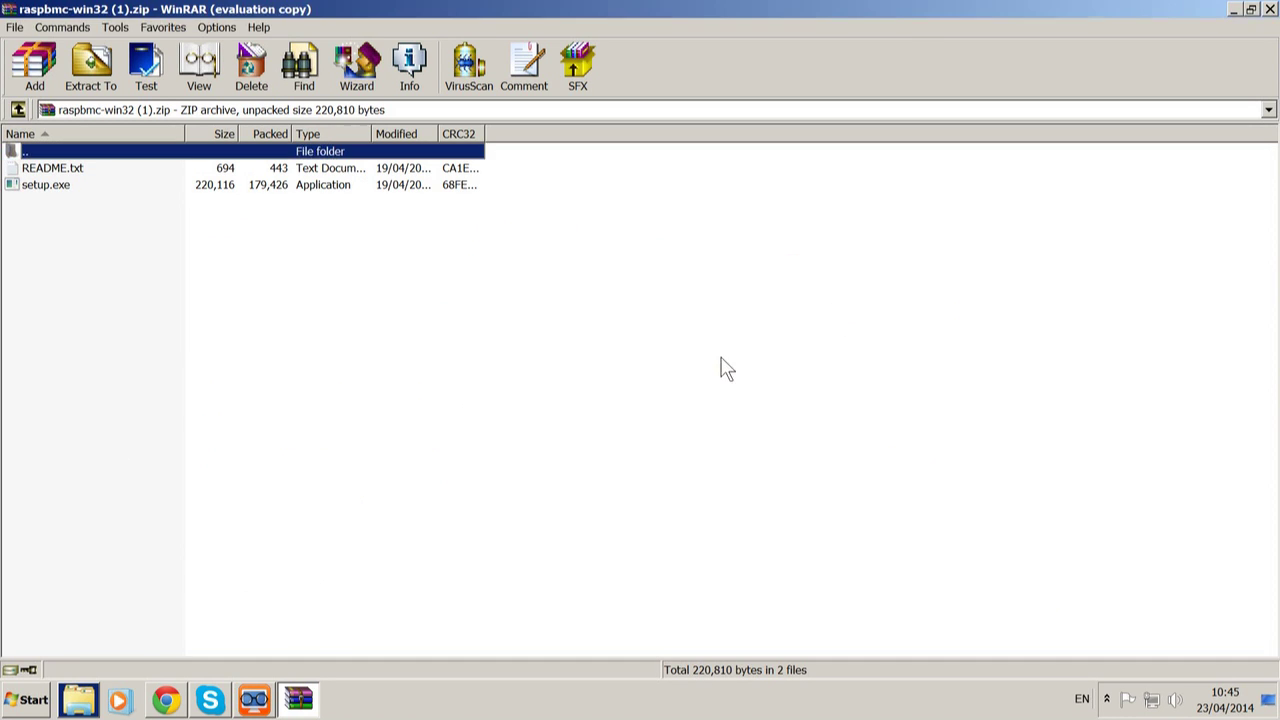
{"action": "left_click", "coordinate": [122, 90]}
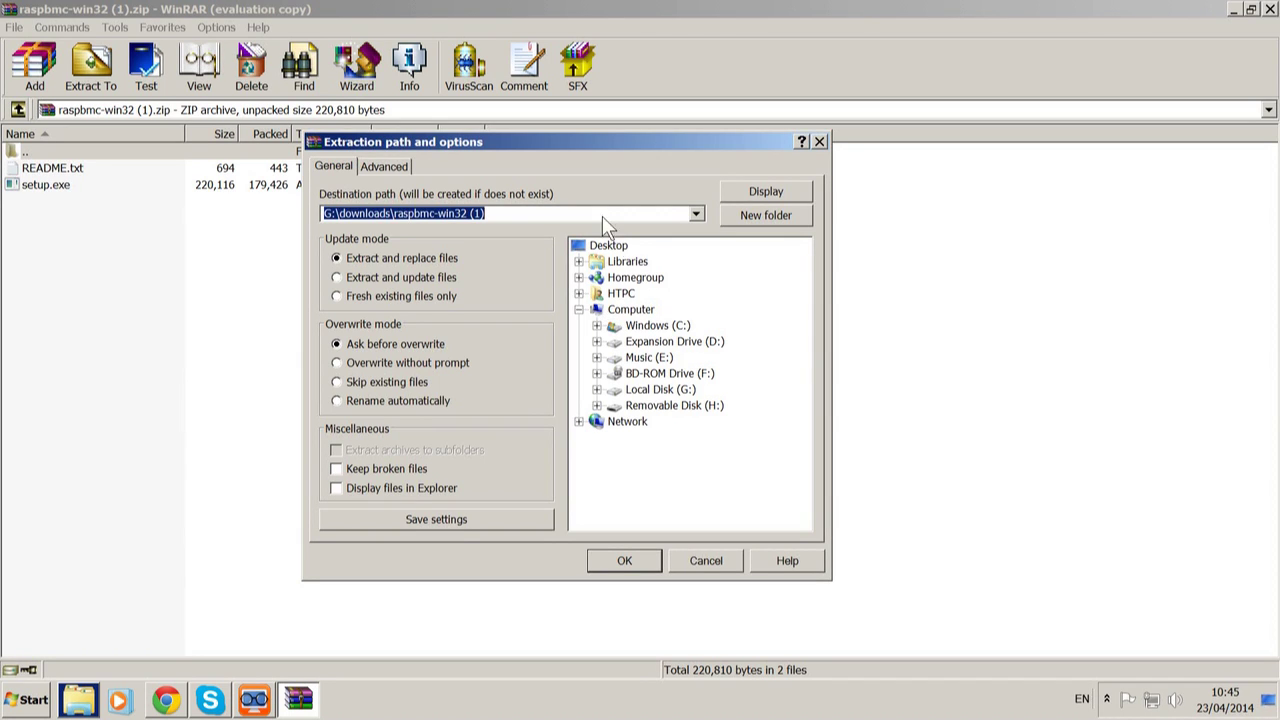
{"action": "left_click", "coordinate": [612, 247]}
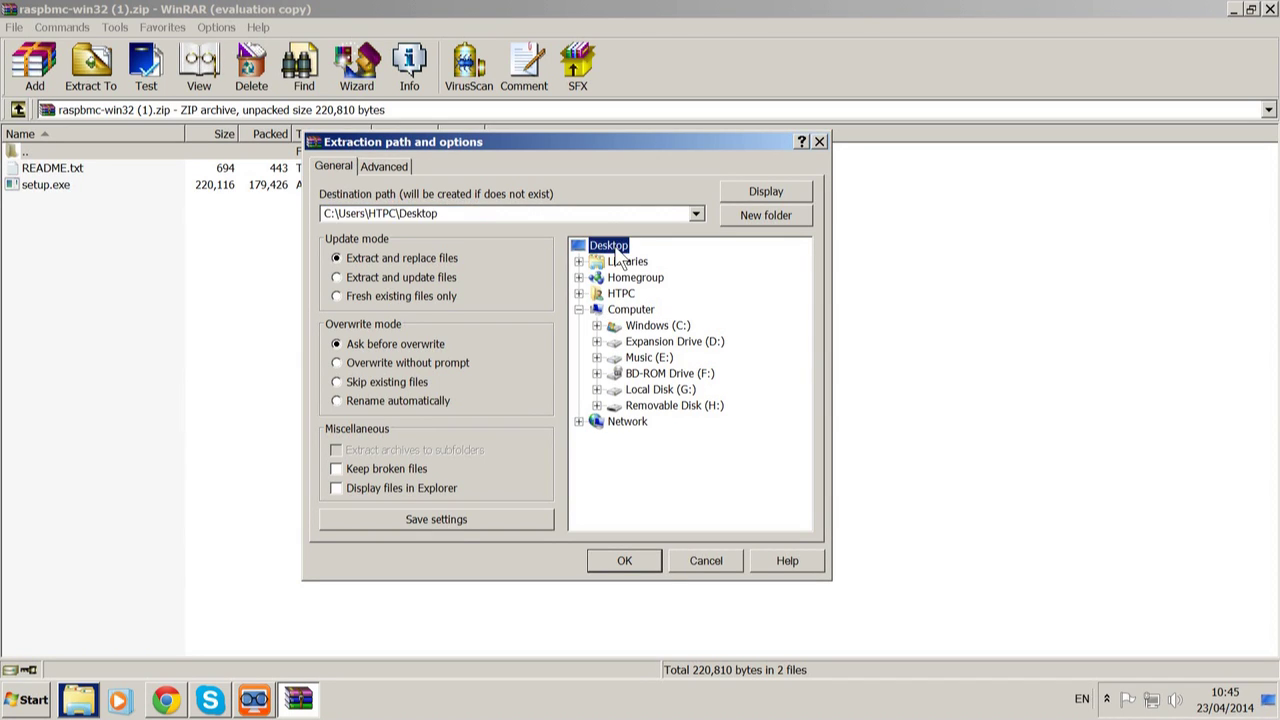
{"action": "left_click", "coordinate": [646, 563]}
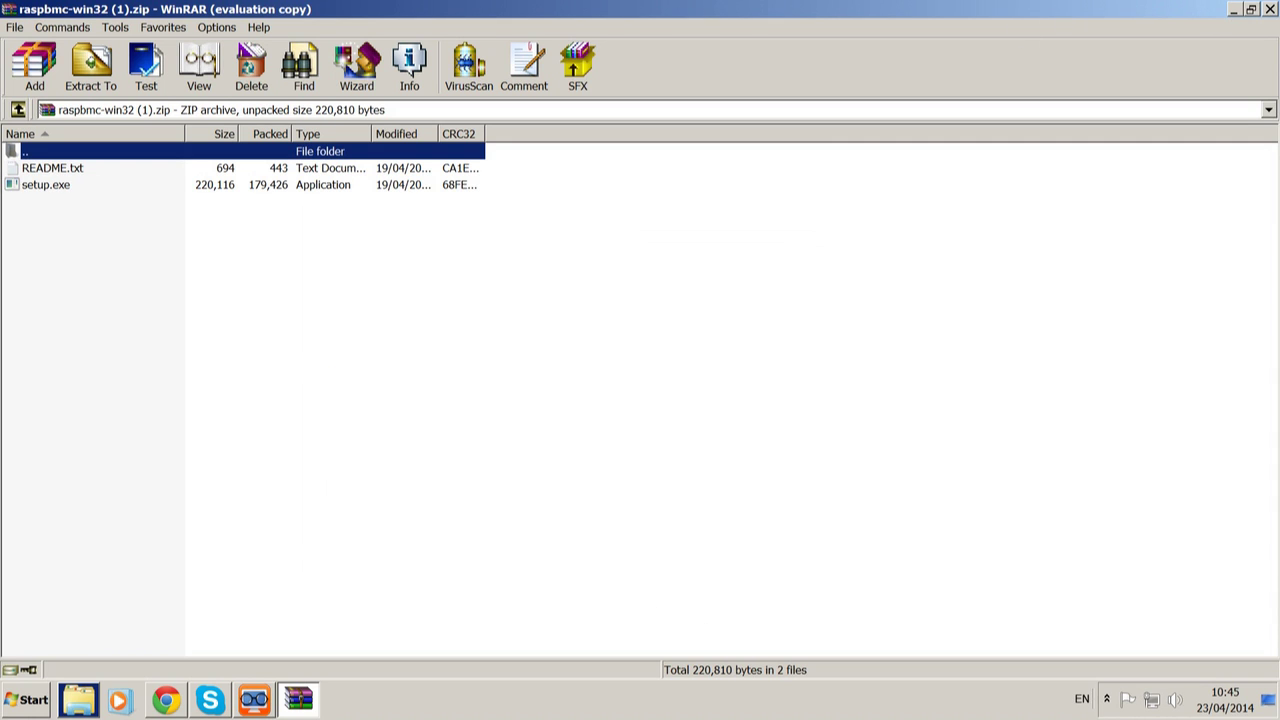
{"action": "left_click", "coordinate": [1268, 9]}
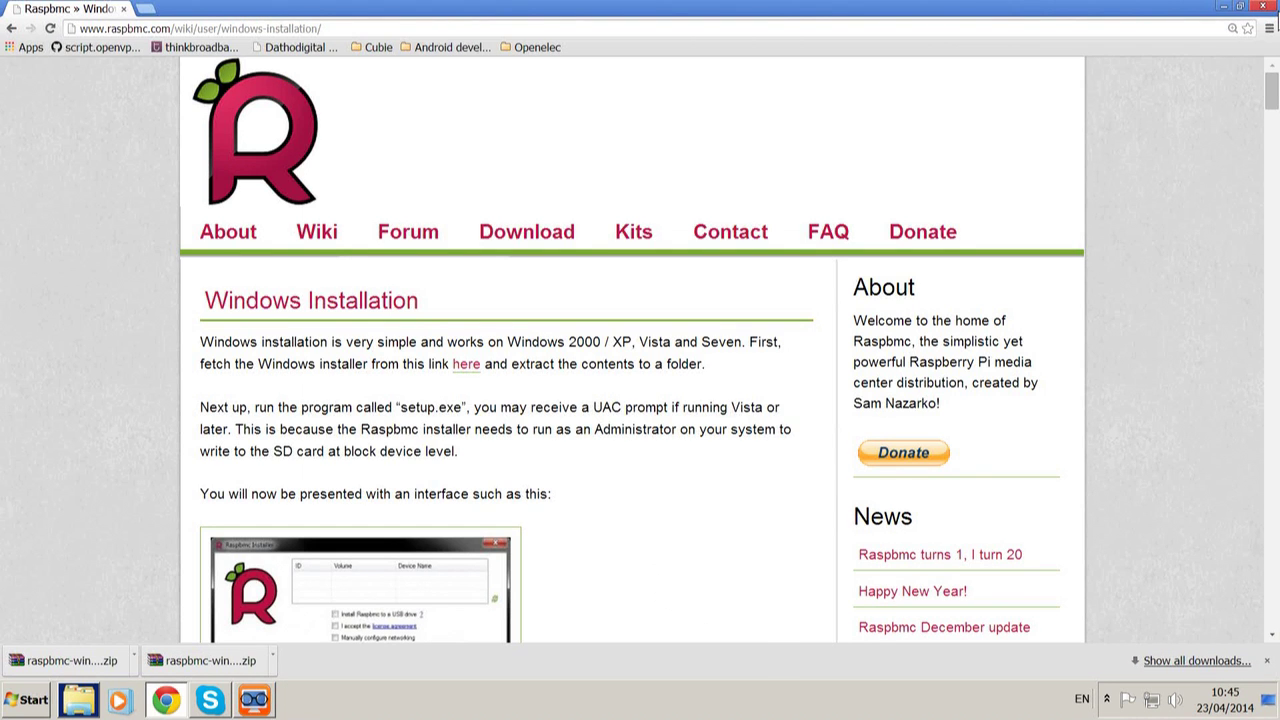
{"action": "left_click", "coordinate": [1264, 5]}
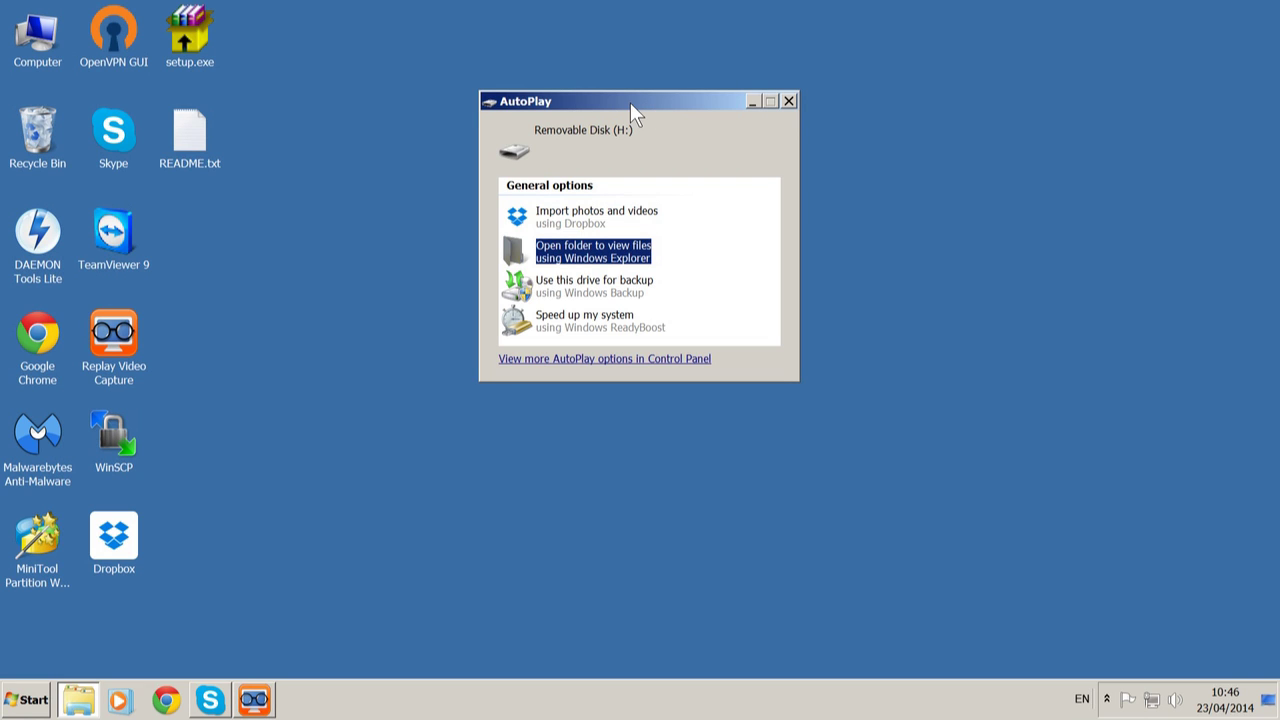
Dismiss the AutoPlay prompt for Removable Disk (H:) and run setup.exe from the desktop, accepting the Raspbmc license and data-loss notice
{"action": "left_click_drag", "start_coordinate": [630, 102], "coordinate": [656, 166]}
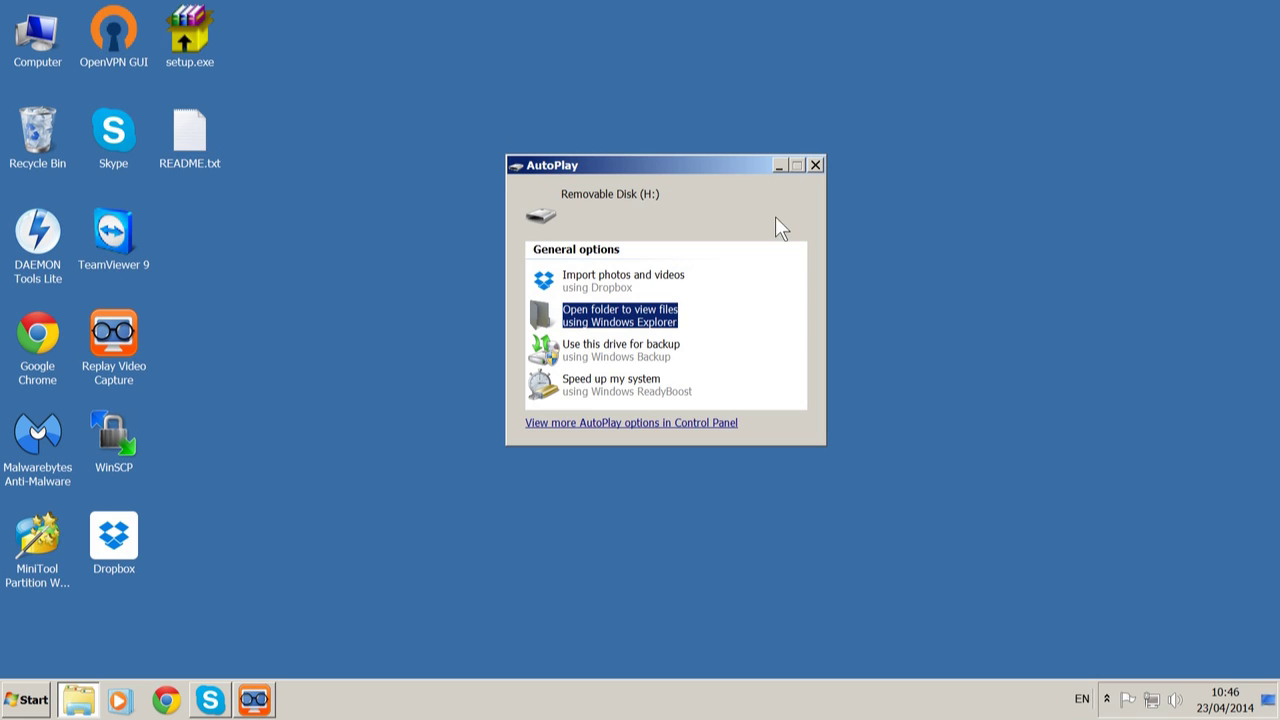
{"action": "left_click", "coordinate": [824, 166]}
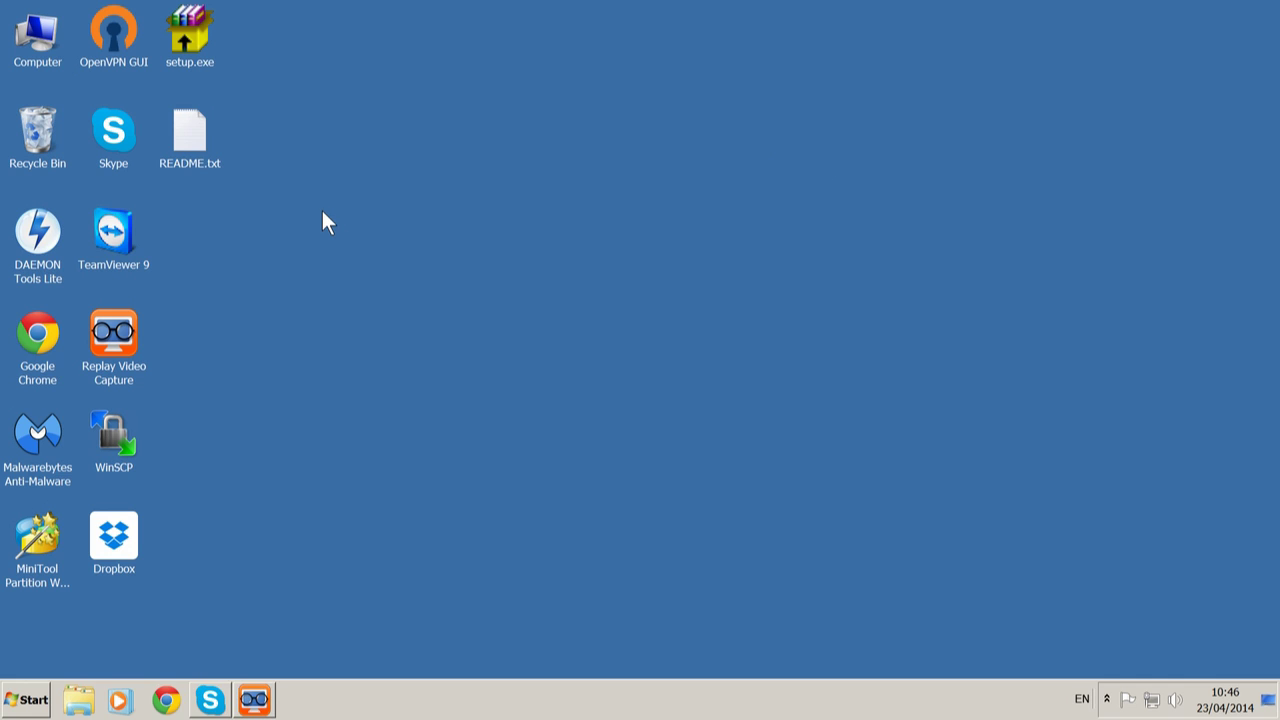
{"action": "double_click", "coordinate": [207, 33]}
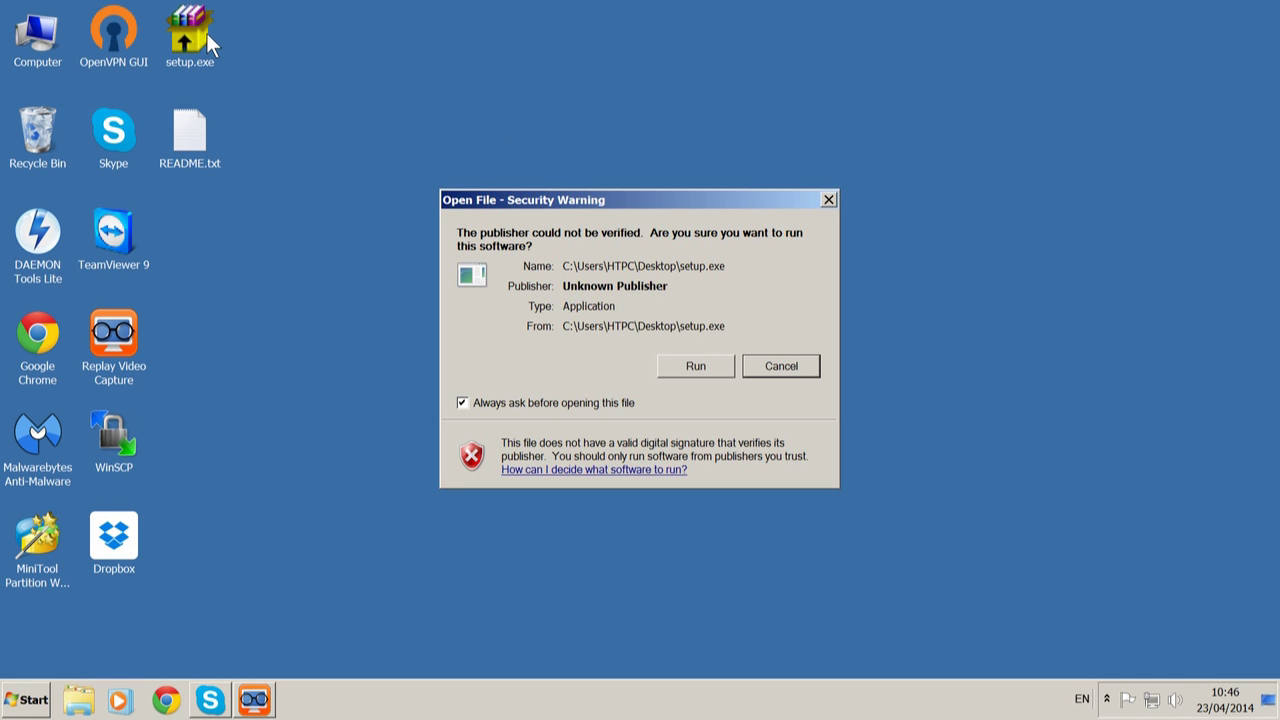
{"action": "left_click", "coordinate": [697, 365]}
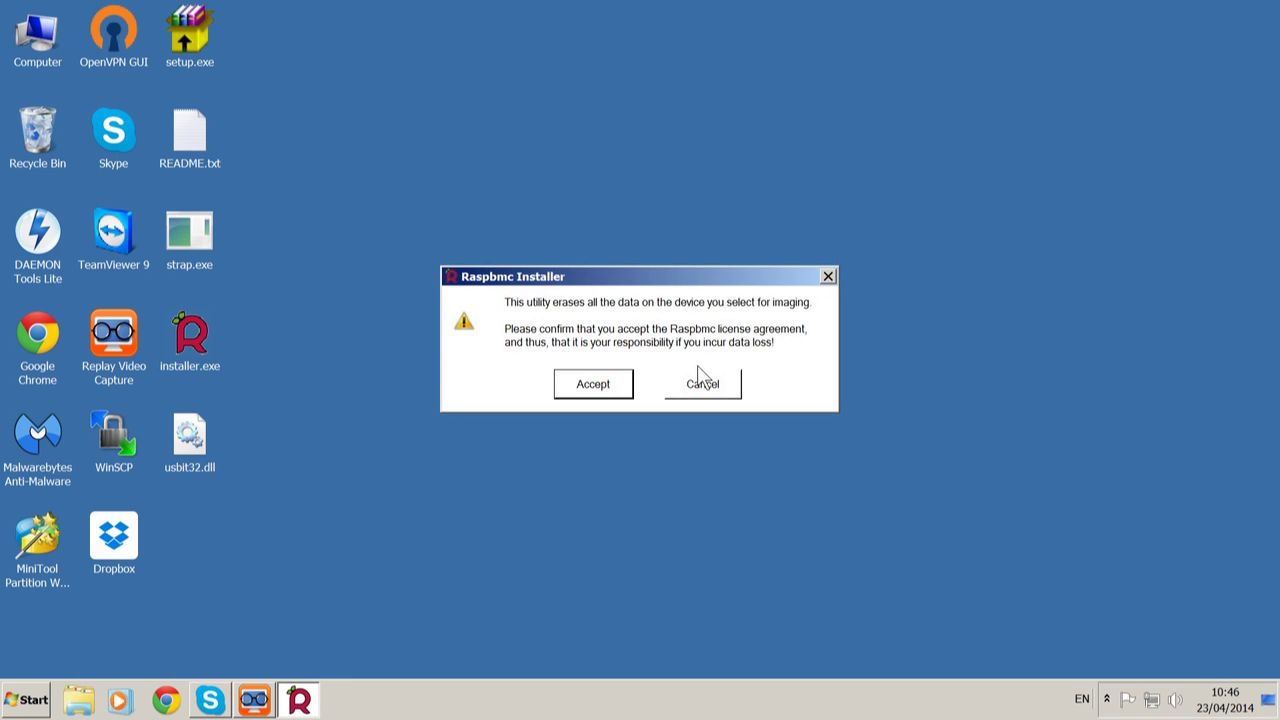
{"action": "left_click", "coordinate": [603, 395]}
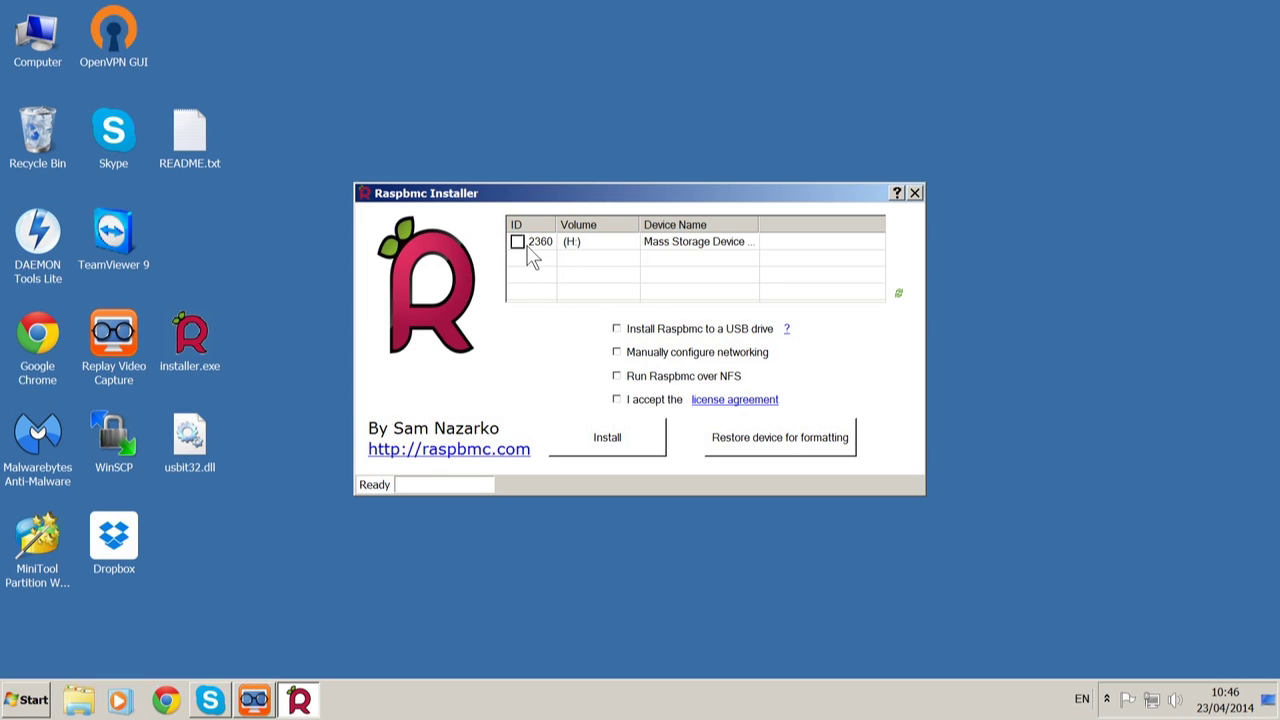
{"action": "left_click", "coordinate": [181, 368]}
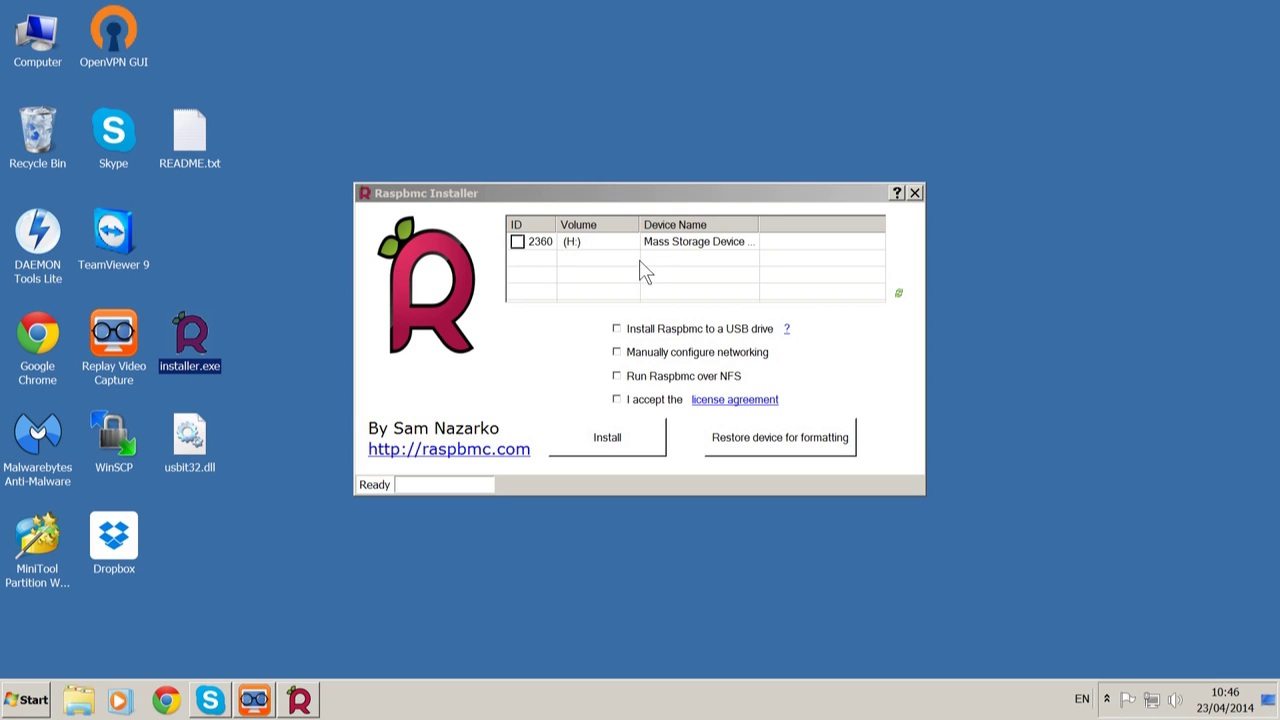
{"action": "left_click", "coordinate": [613, 337]}
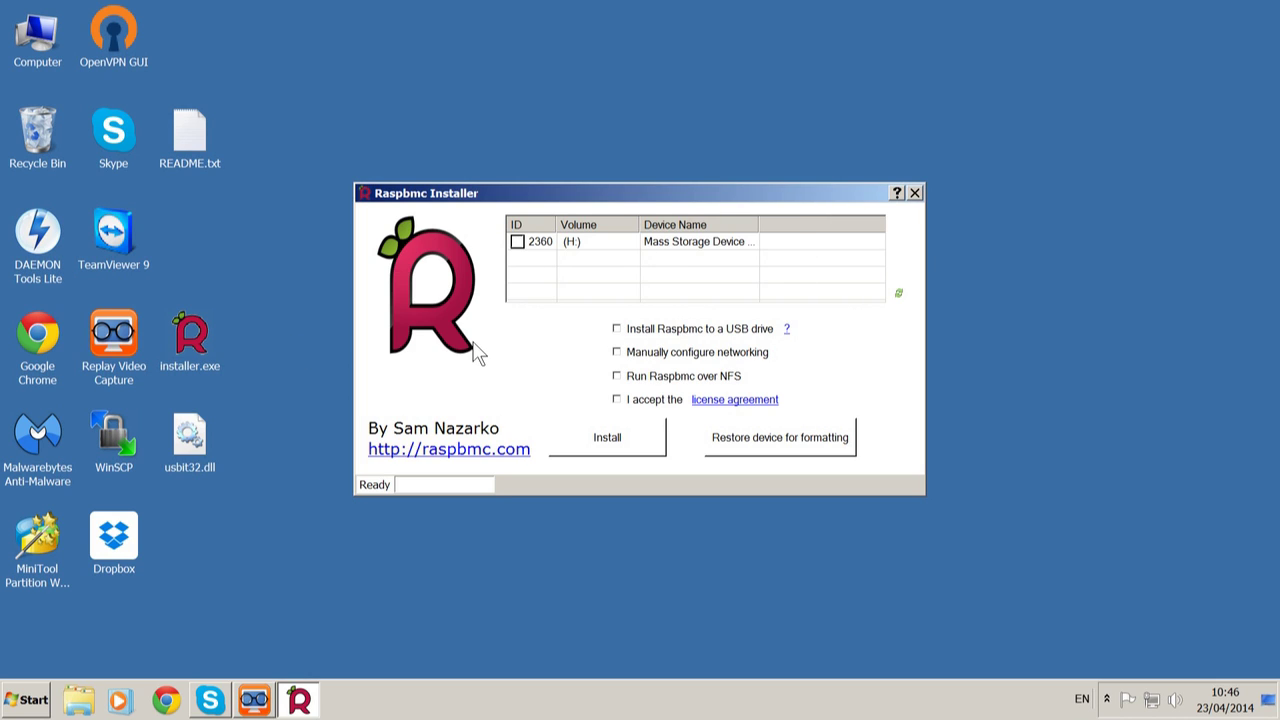
{"action": "left_click", "coordinate": [198, 460]}
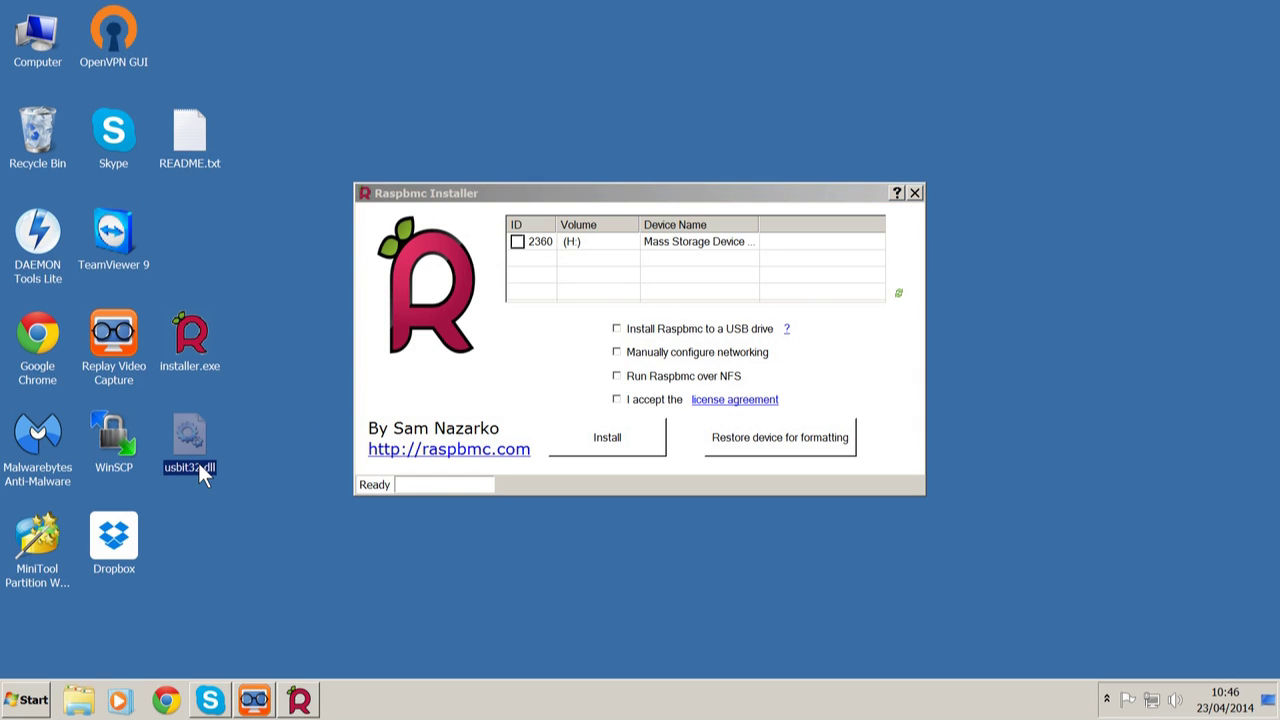
{"action": "left_click", "coordinate": [193, 125]}
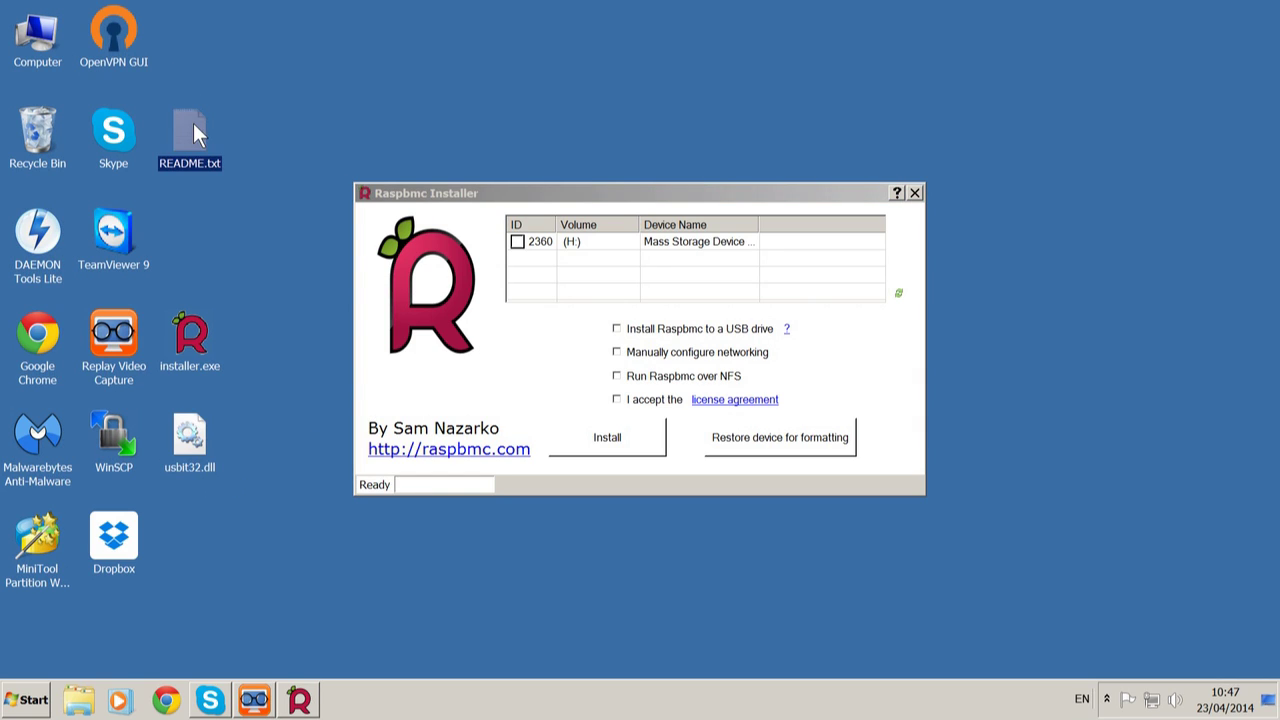
Install Raspbmc to the (H:) mass storage device with the USB drive option enabled and the license agreement accepted
{"action": "left_click", "coordinate": [563, 343]}
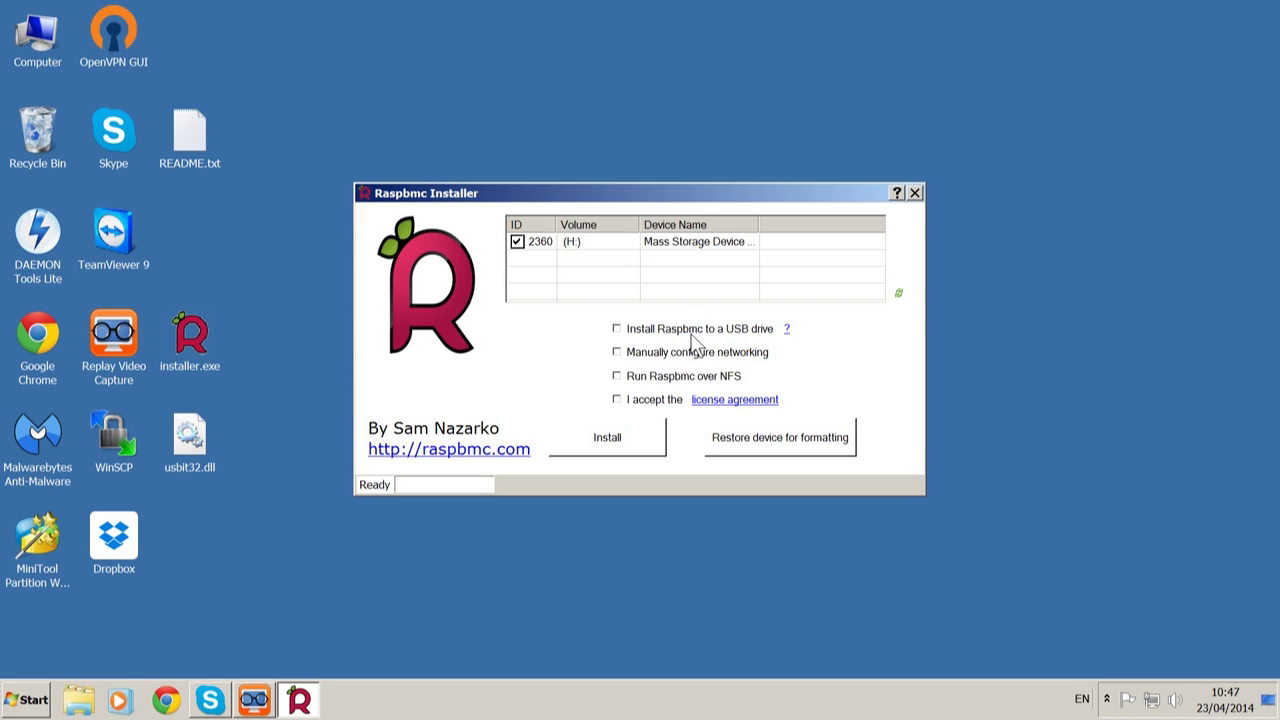
{"action": "left_click", "coordinate": [626, 339]}
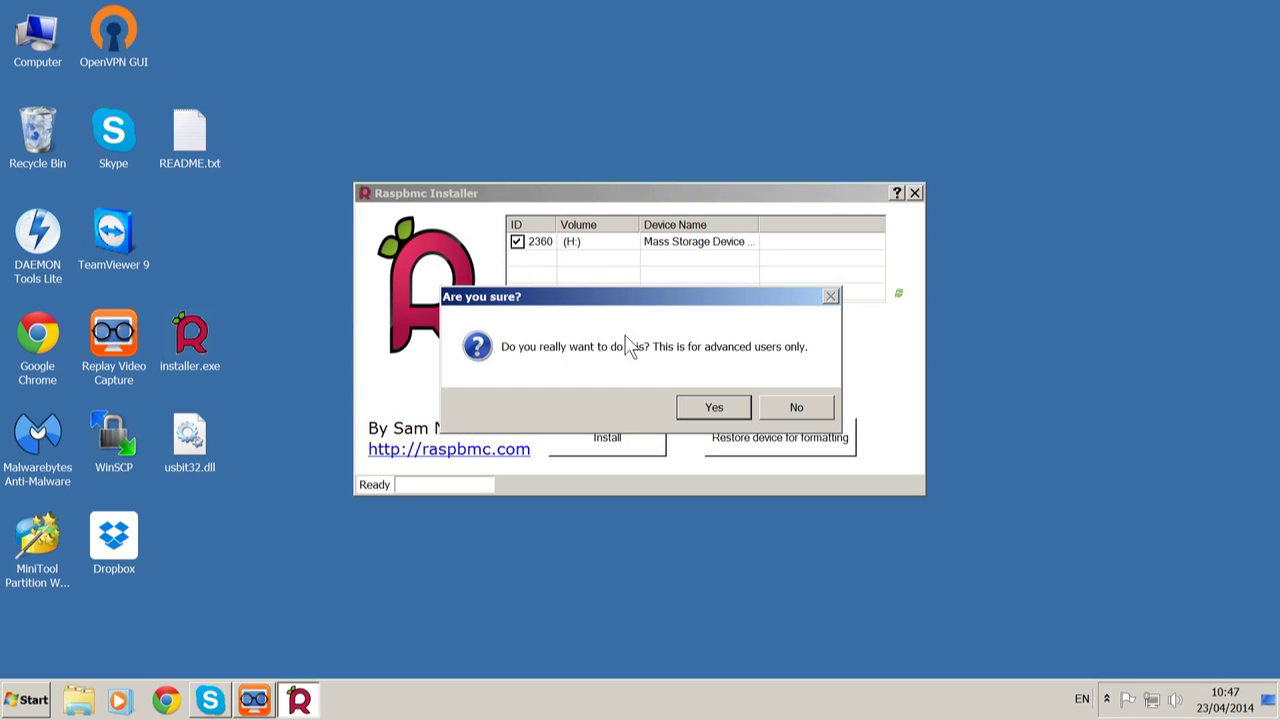
{"action": "left_click", "coordinate": [726, 410]}
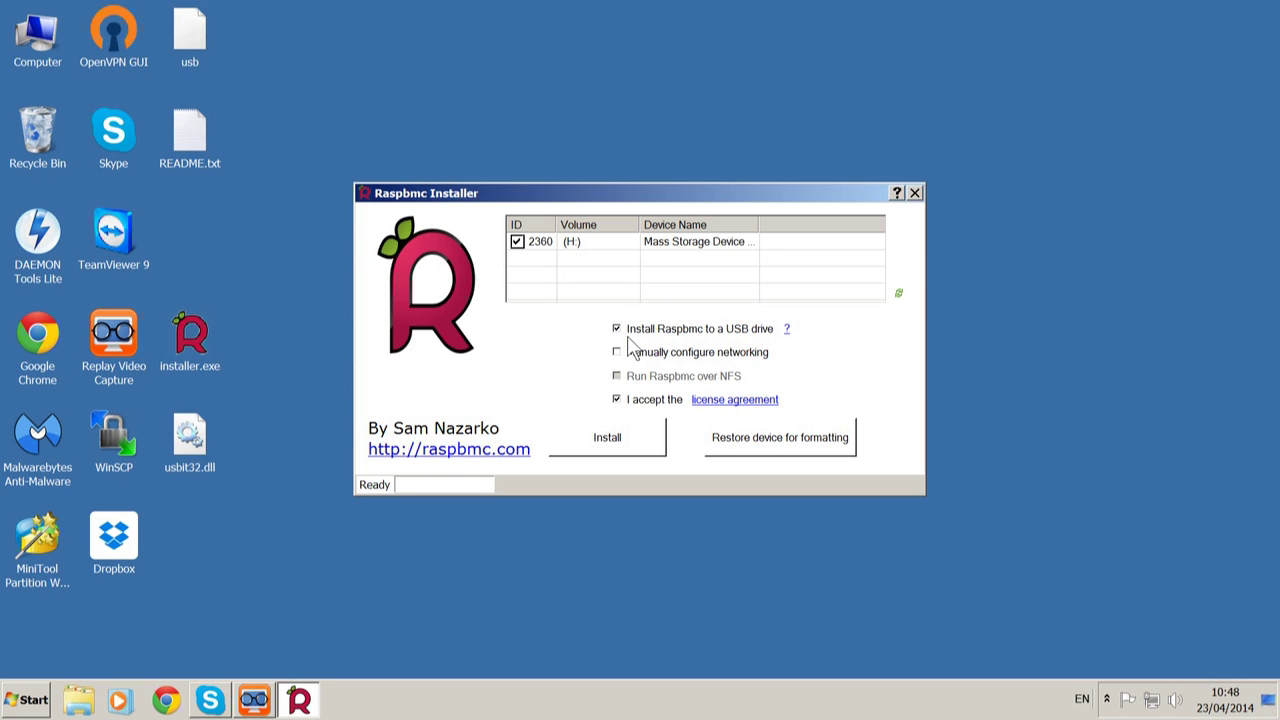
{"action": "left_click", "coordinate": [632, 459]}
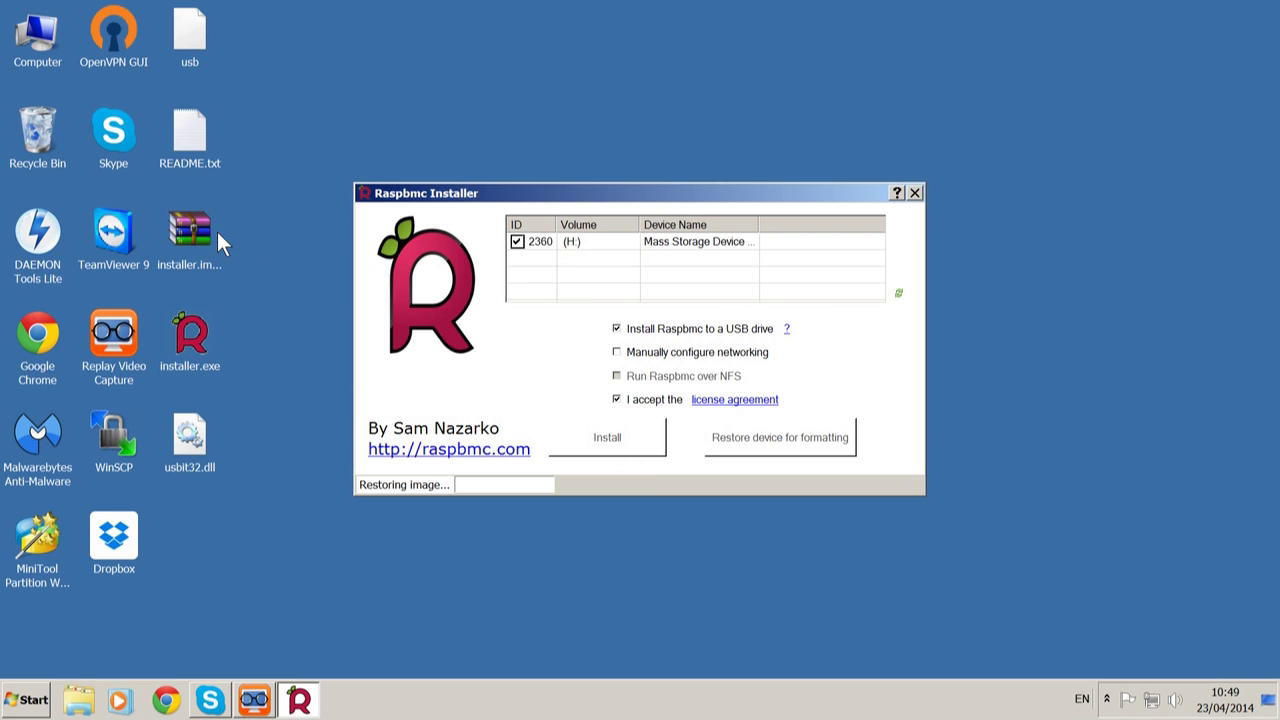
{"action": "left_click", "coordinate": [201, 259]}
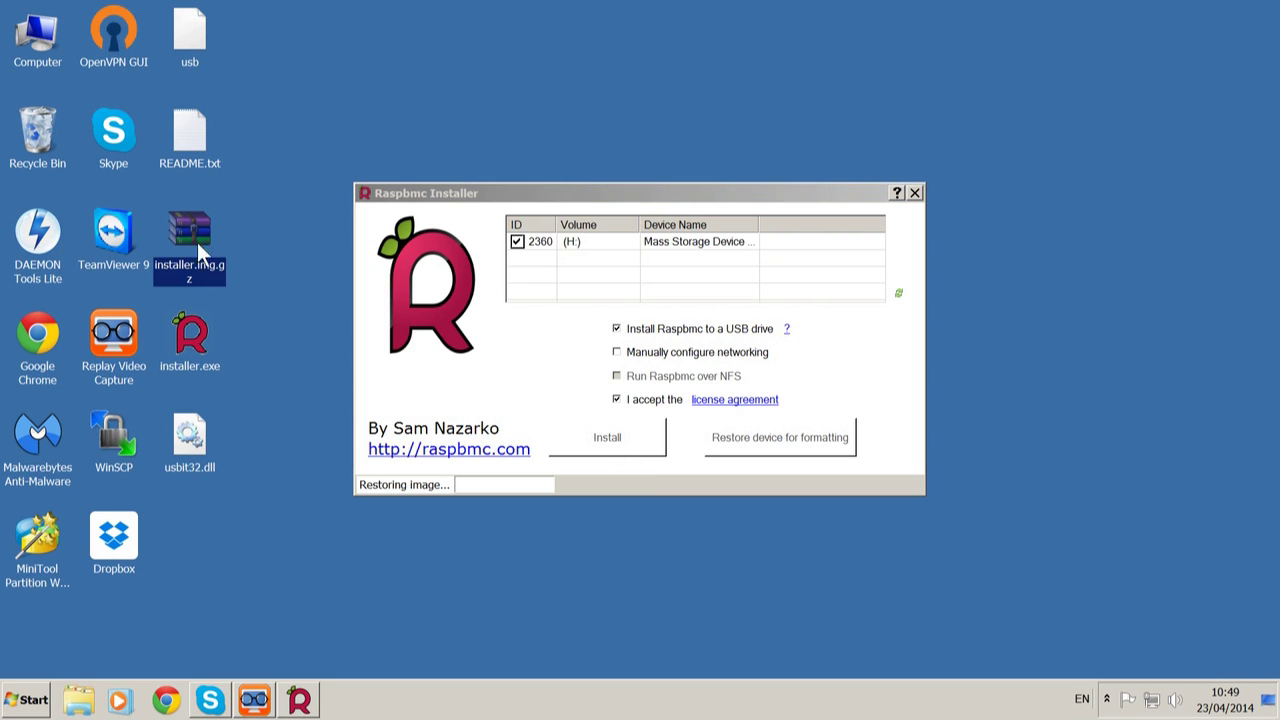
{"action": "left_click", "coordinate": [199, 56]}
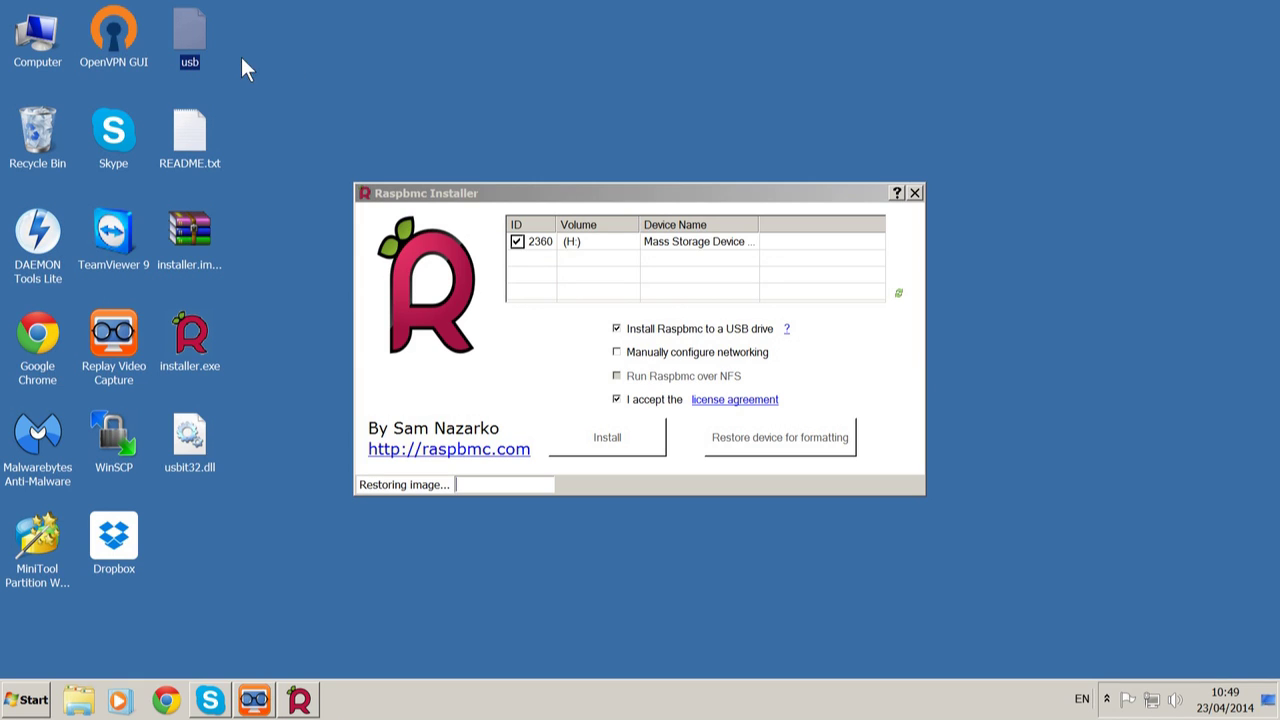
{"action": "left_click", "coordinate": [243, 67]}
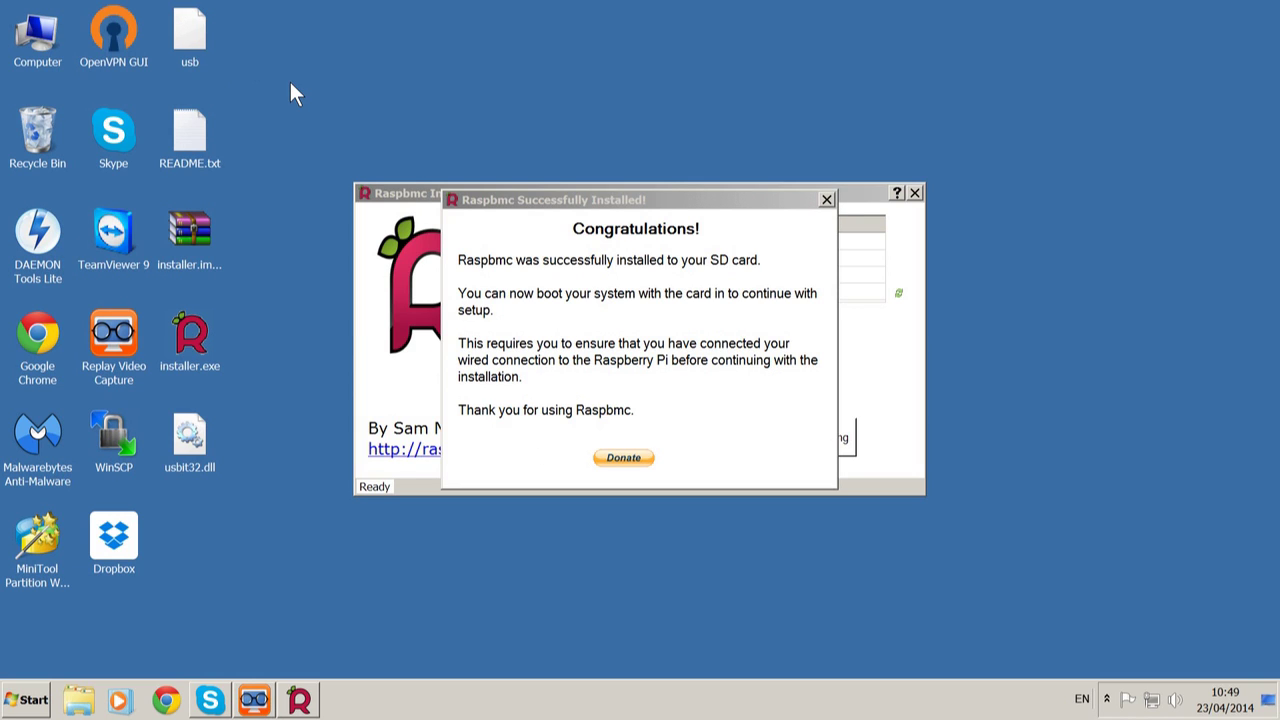
Close the Raspbmc installation success message
{"action": "left_click", "coordinate": [827, 200]}
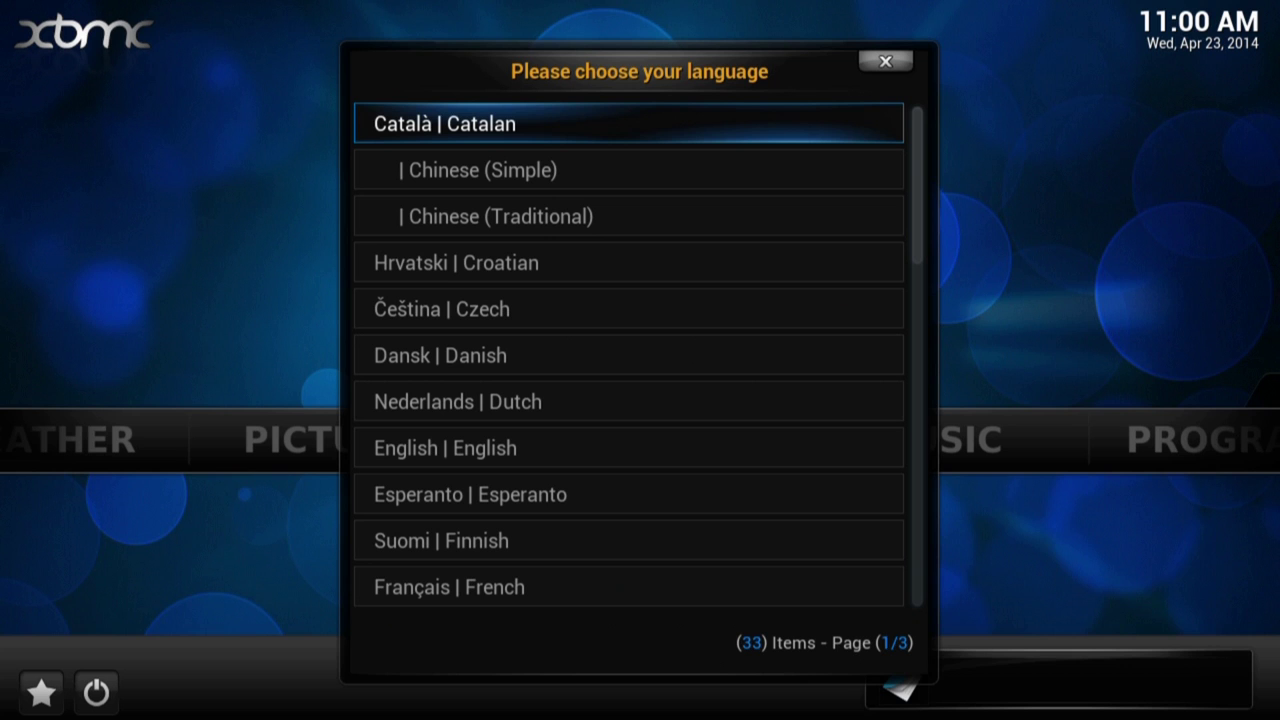
Complete the first-start language prompt with English as the interface language
{"action": "key", "text": "Down"}
{"action": "key", "text": "Down"}
{"action": "key", "text": "Down"}
{"action": "key", "text": "Down"}
{"action": "key", "text": "Down"}
{"action": "key", "text": "Down"}
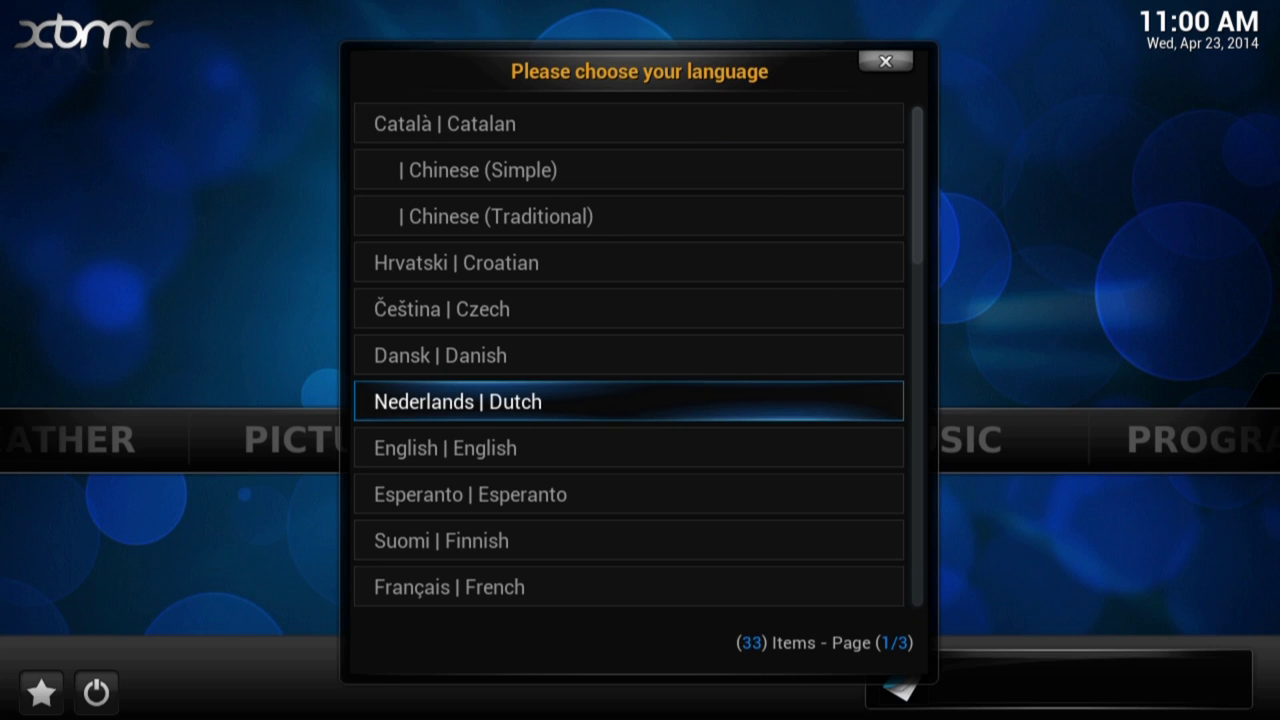
{"action": "key", "text": "Escape"}
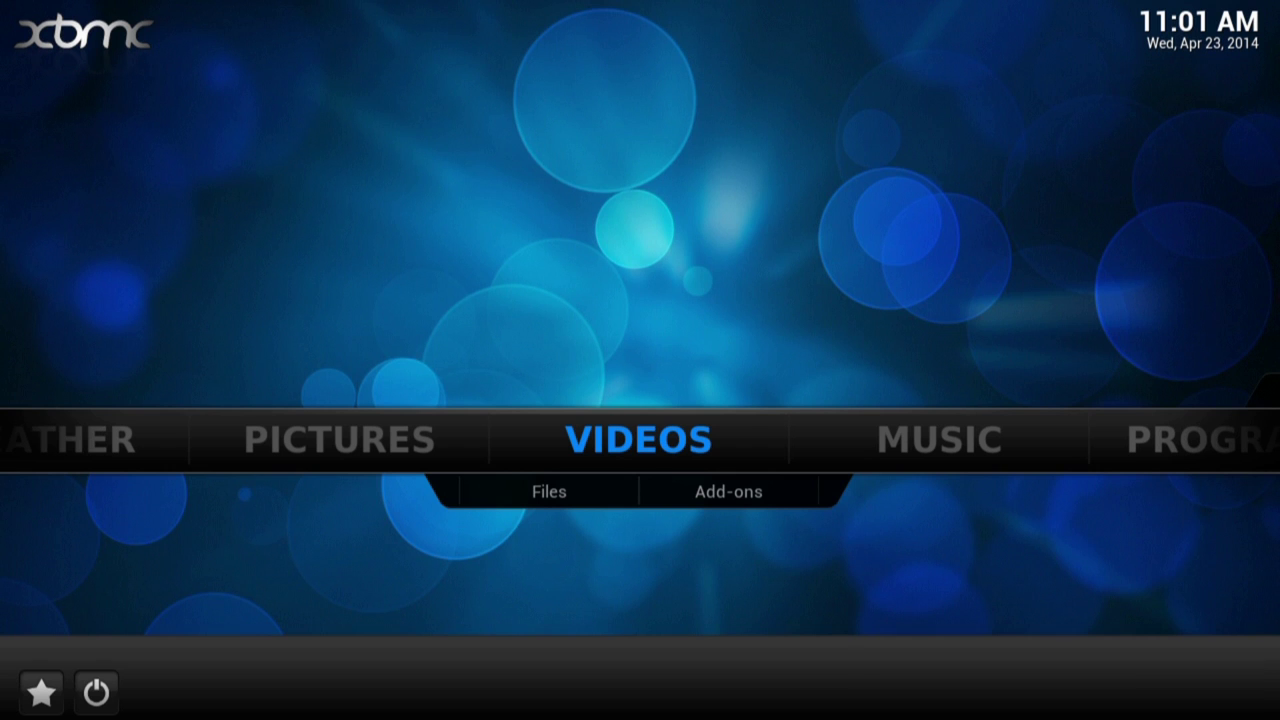
Move the home menu selection from Videos to Pictures
{"action": "key", "text": "Left"}
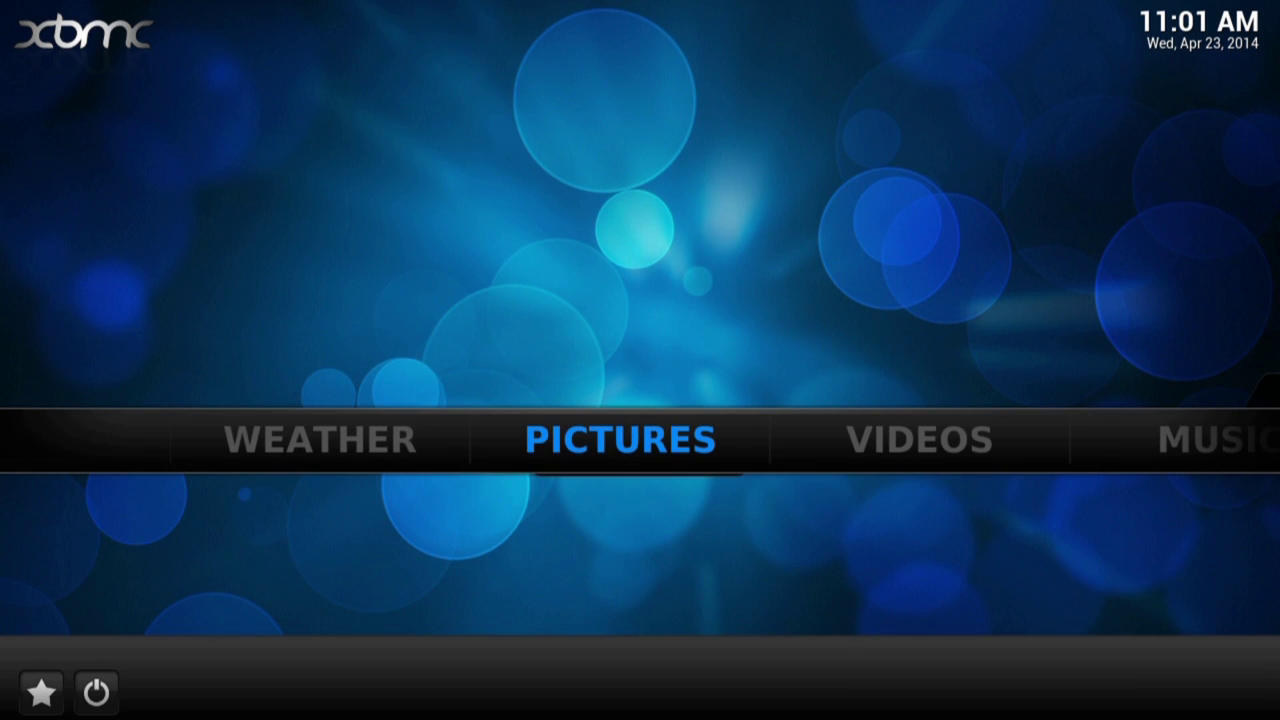